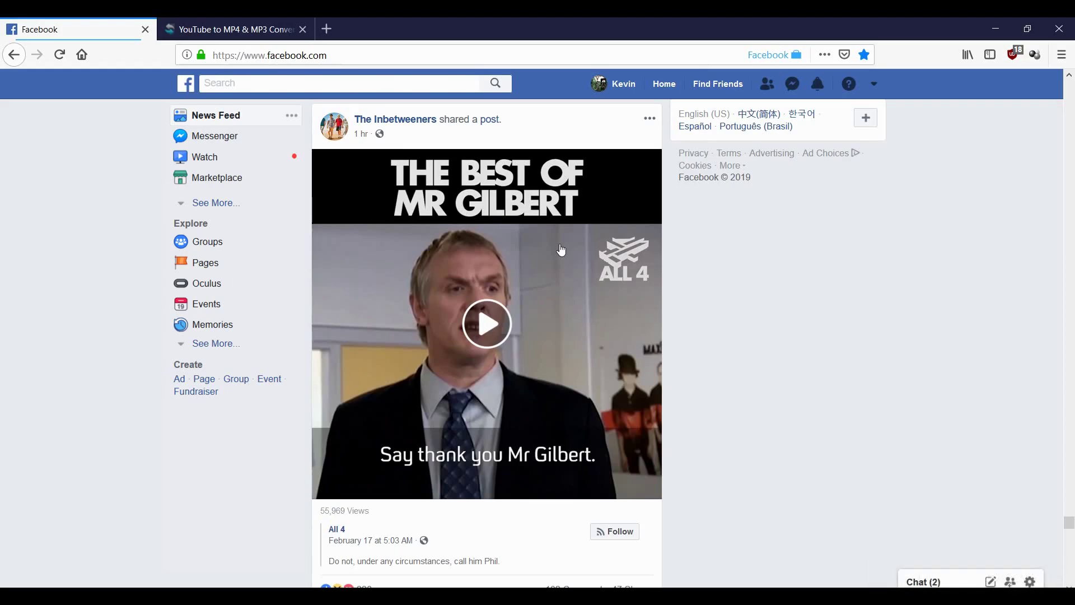
- Reveal the Mr Gilbert video's web address through its right-click Show video URL option
right_click(507, 248)
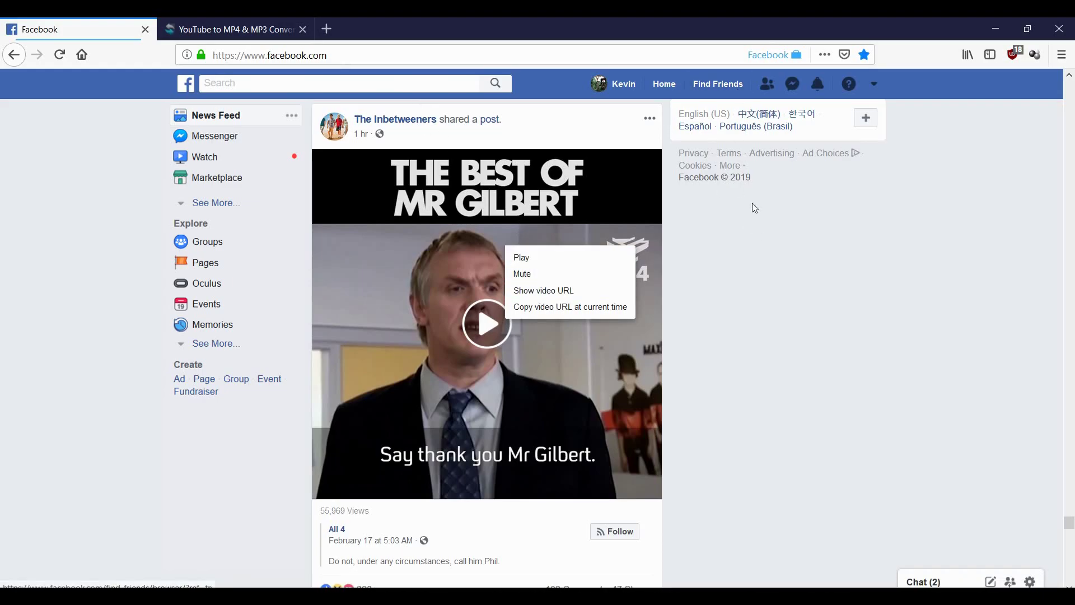
click(902, 289)
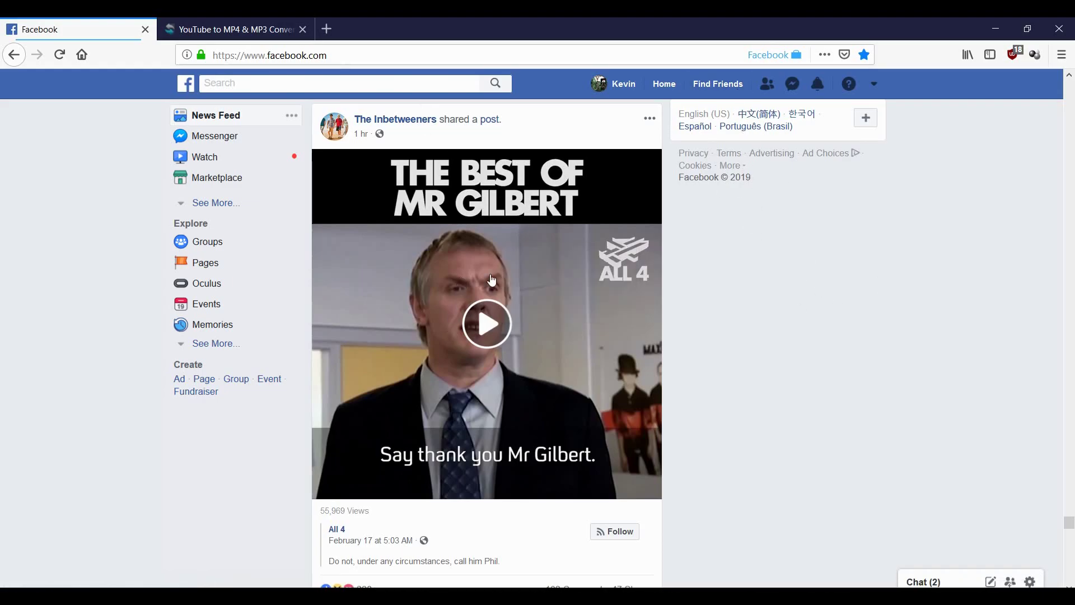
right_click(515, 275)
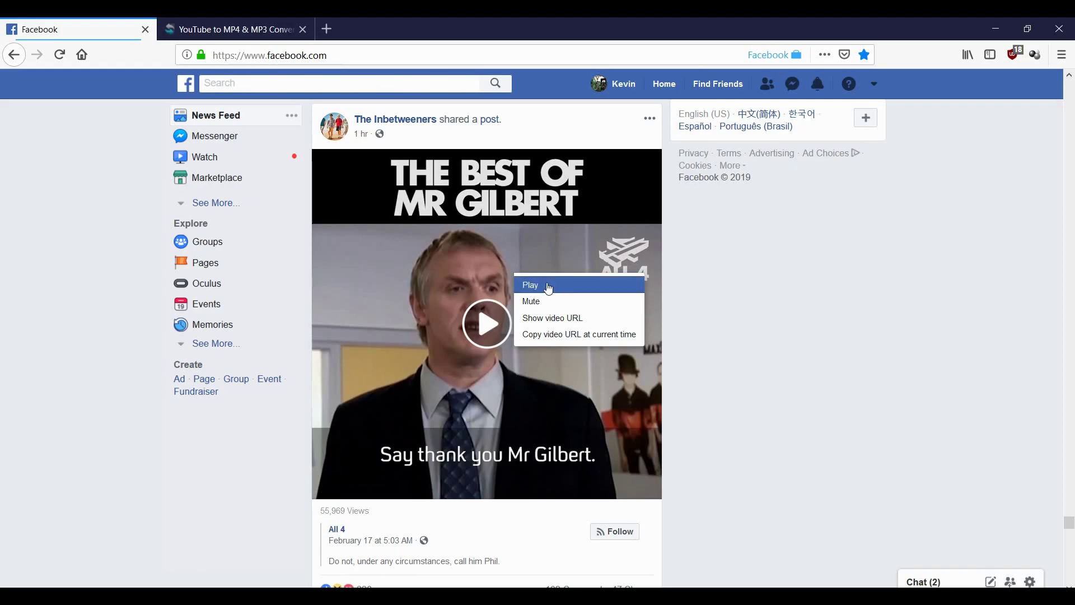
click(572, 318)
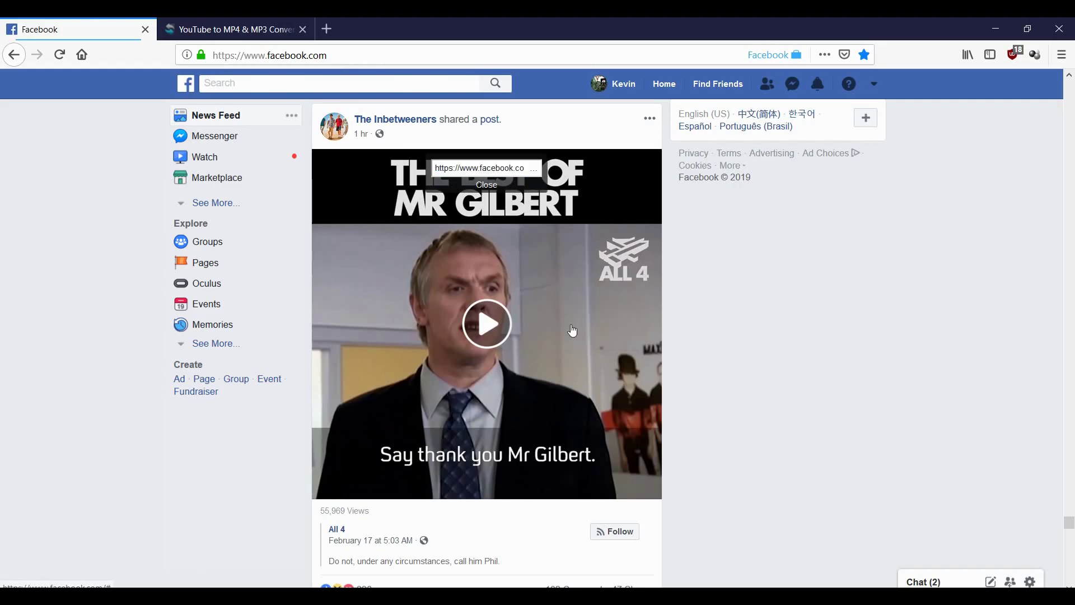
- Select the entire video URL and copy it to the clipboard
double_click(499, 168)
right_click(499, 168)
click(553, 247)
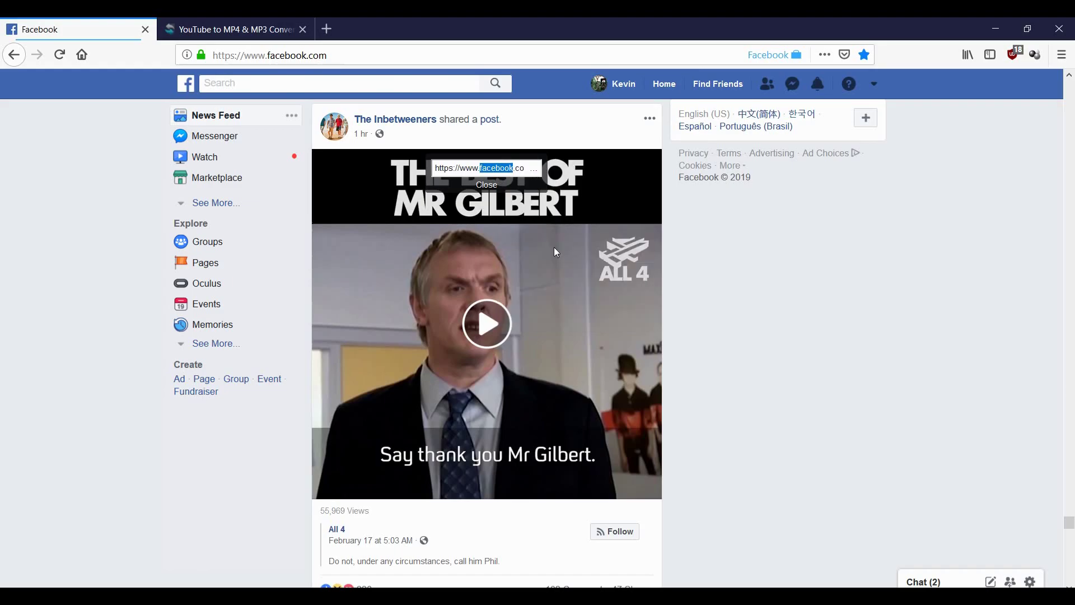
key(ctrl+a)
right_click(511, 165)
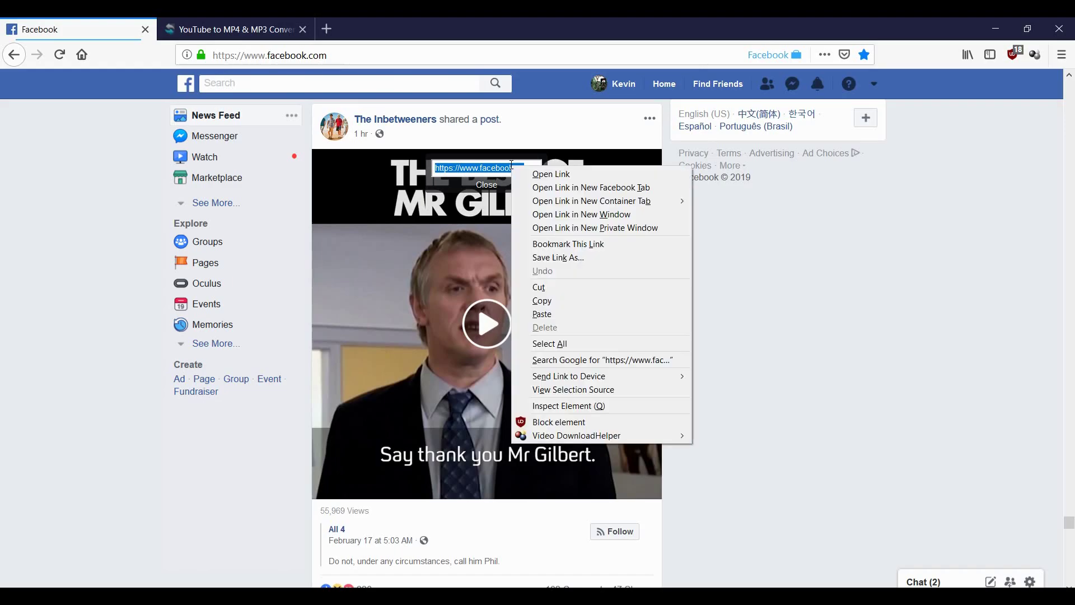
click(557, 301)
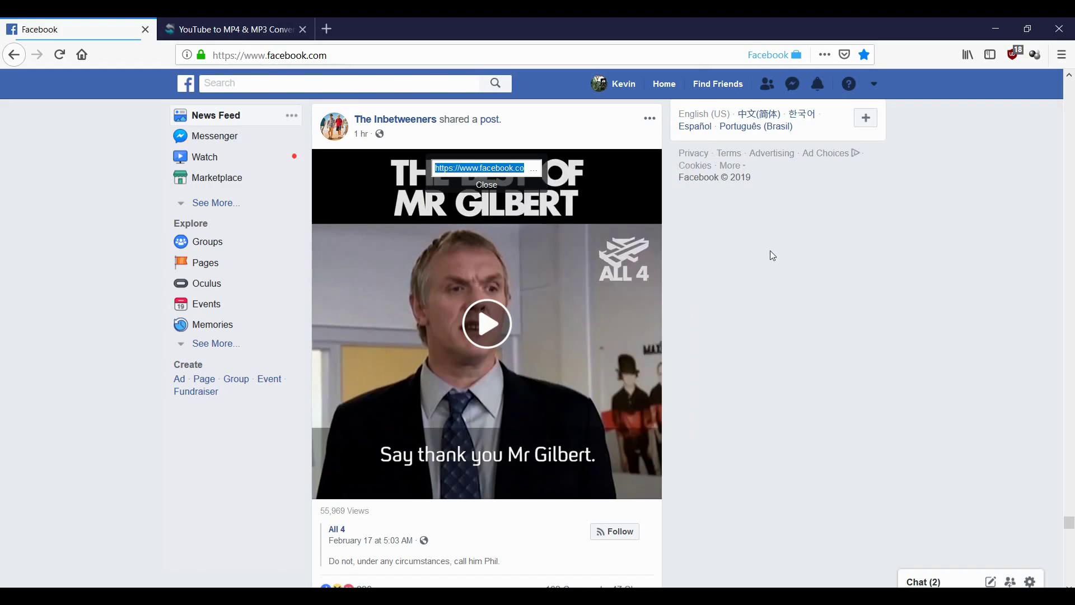
click(262, 33)
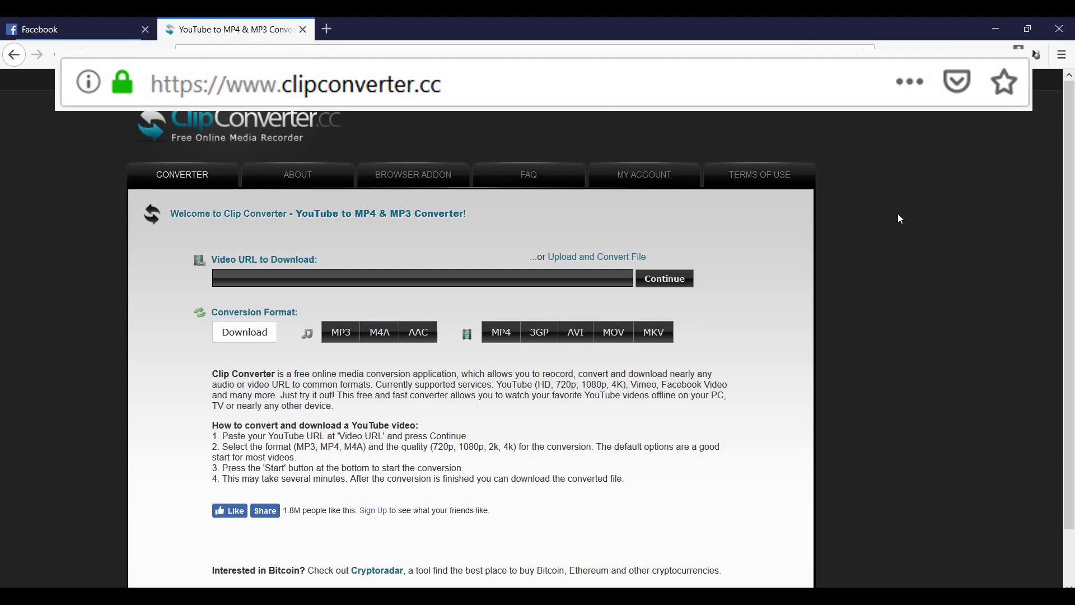
- Paste the copied Facebook link into the Video URL field and submit it with Continue
scroll(898, 213, down, 2)
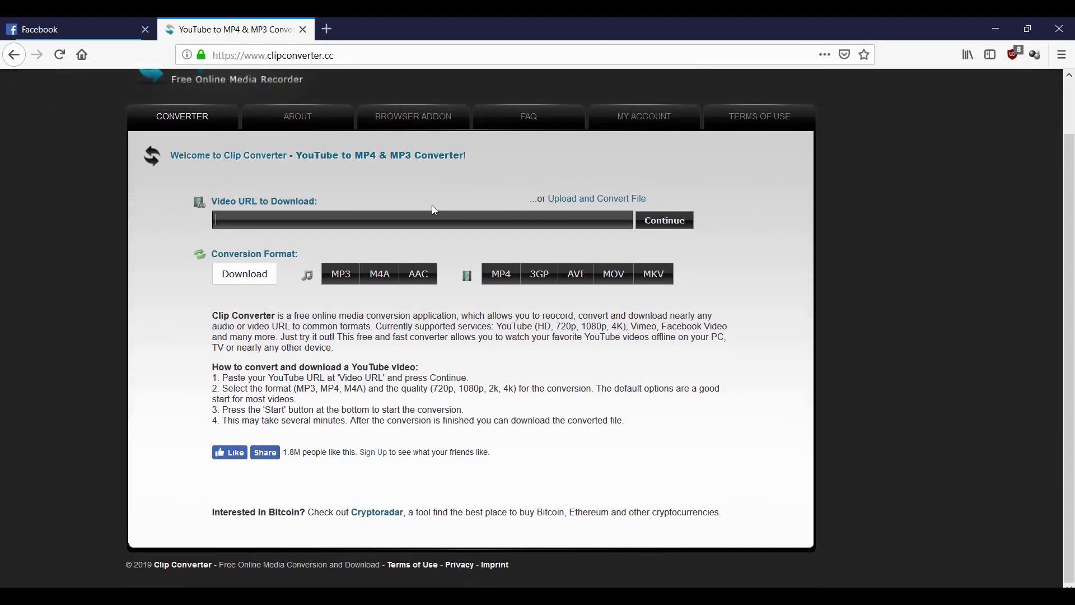
right_click(441, 217)
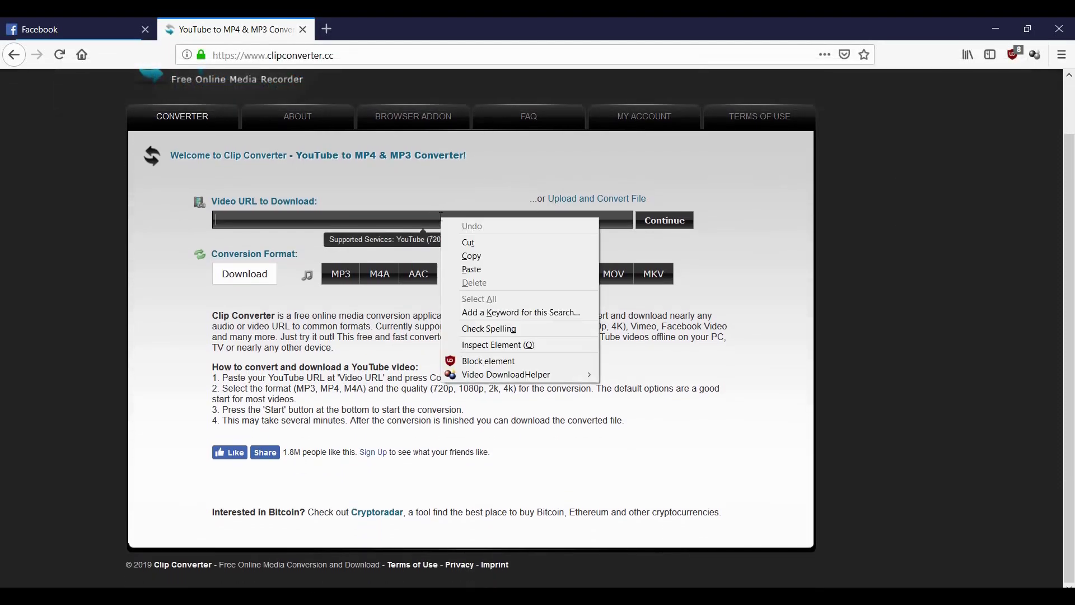
click(512, 269)
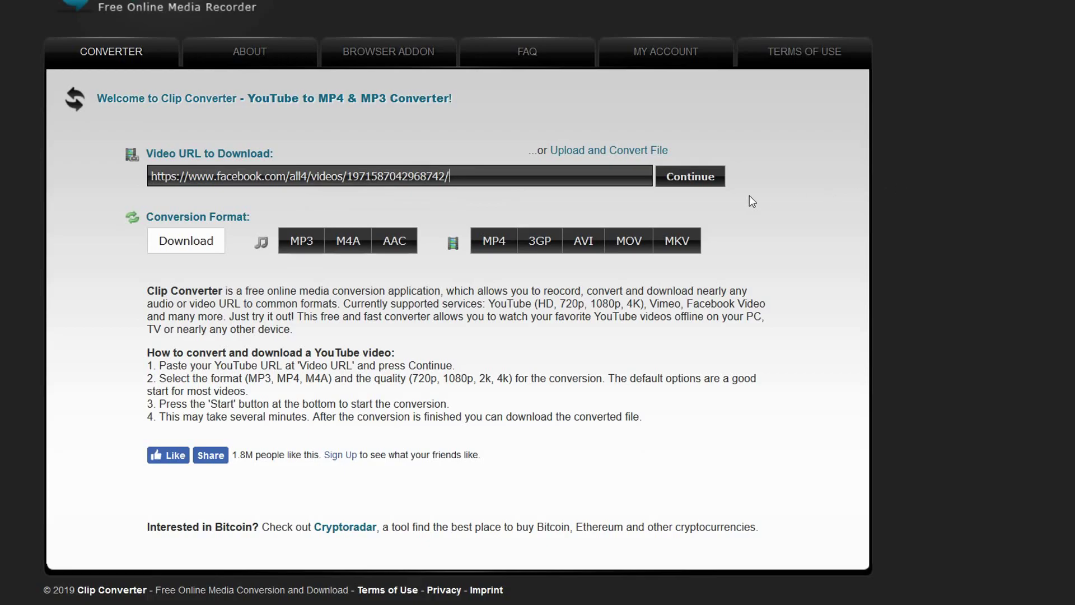
click(697, 189)
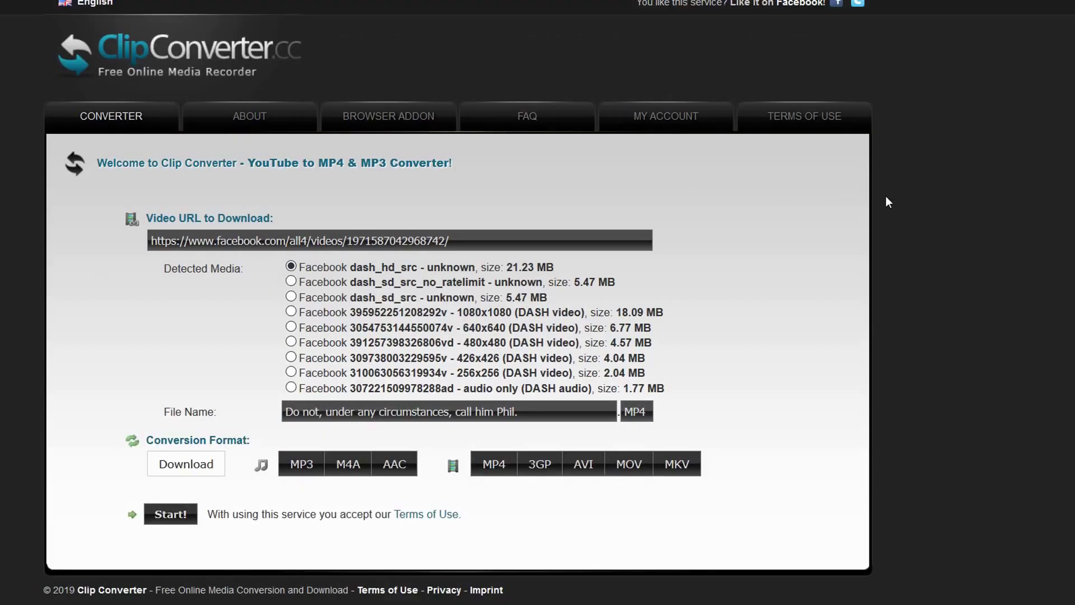
- Choose the 1080x1080 DASH stream and prefix the file name with '2019-02-19 -'
click(322, 268)
click(291, 312)
click(287, 409)
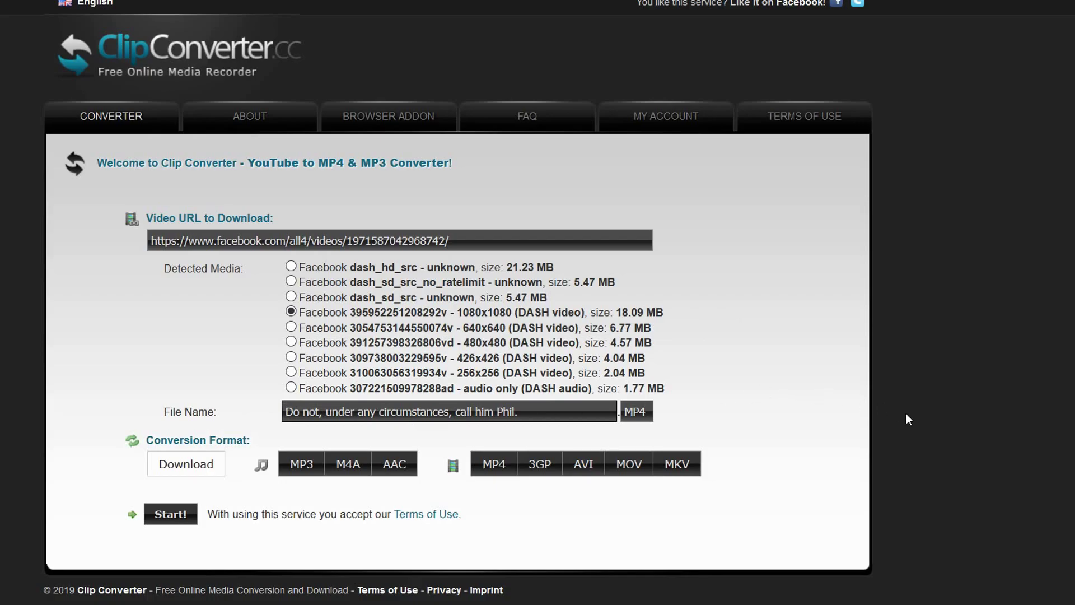
text(2019)
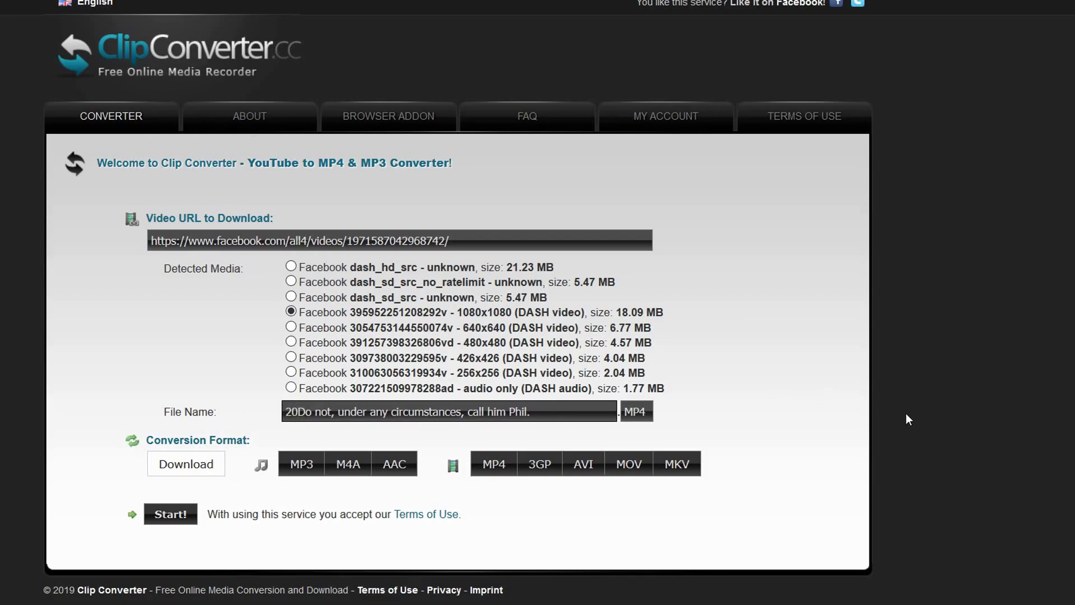
text(-02)
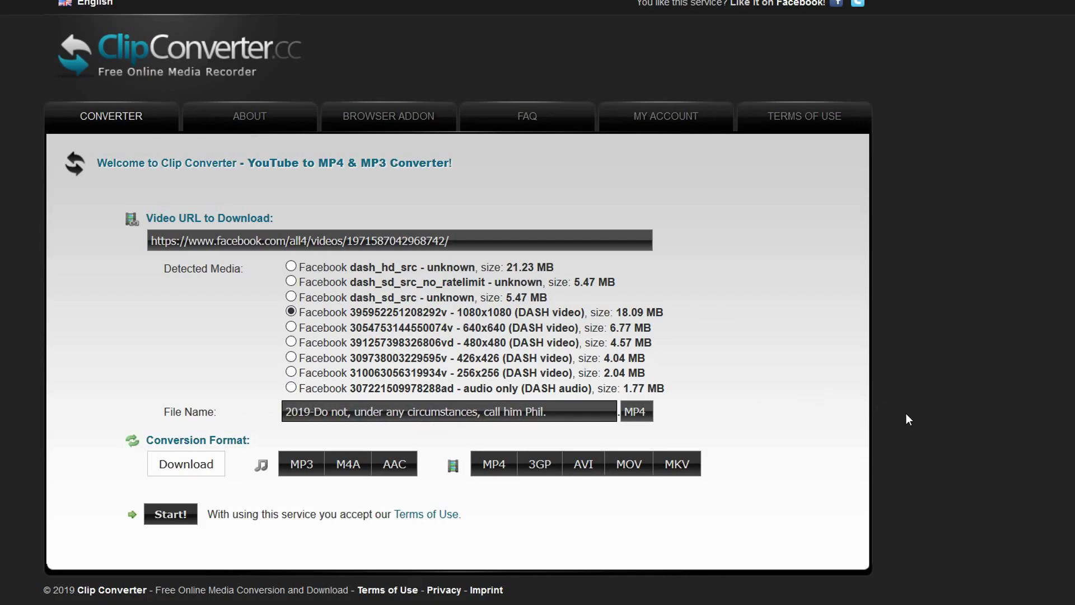
text(-)
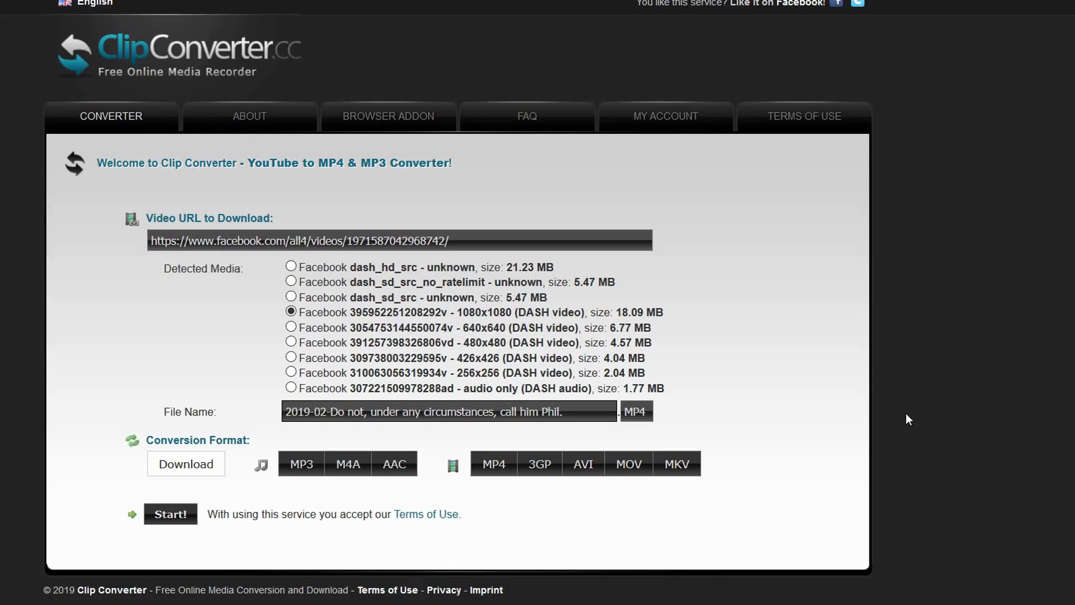
text(19)
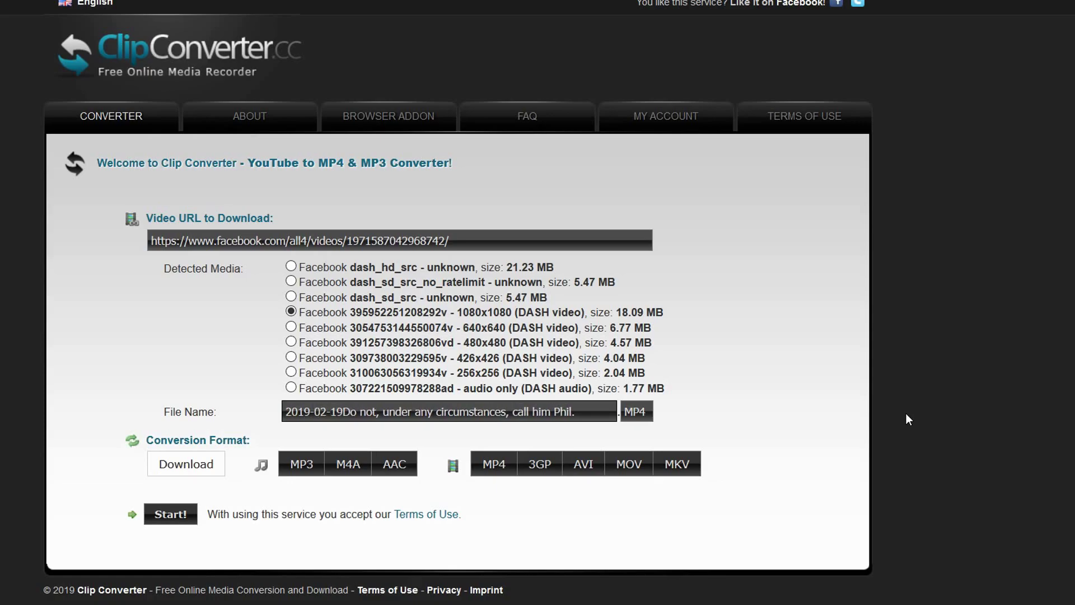
text( -)
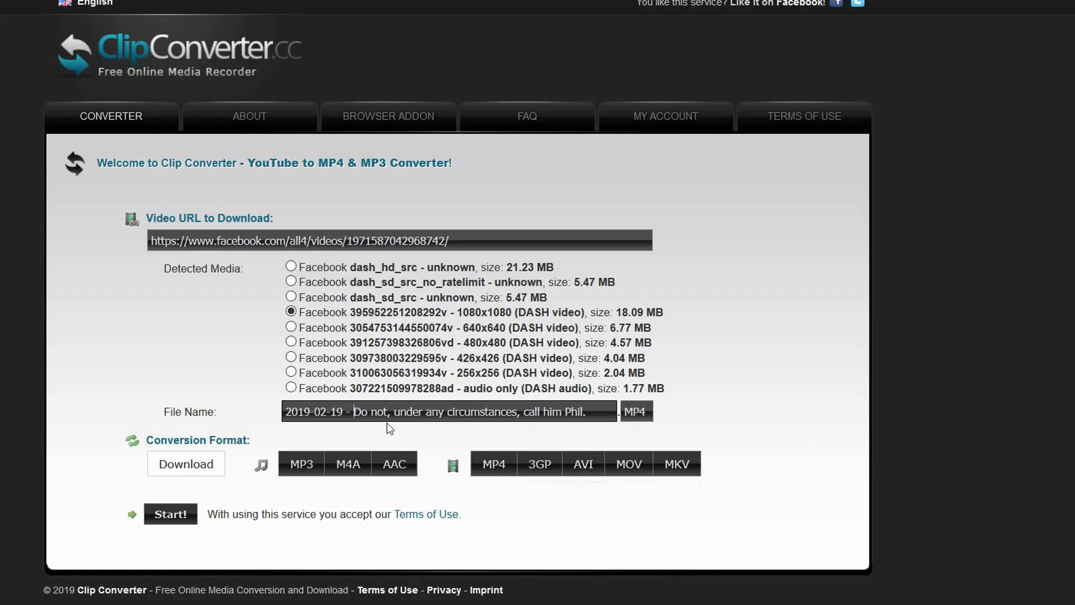
- Delete both commas from the file name and start the conversion
key(BackSpace)
click(515, 412)
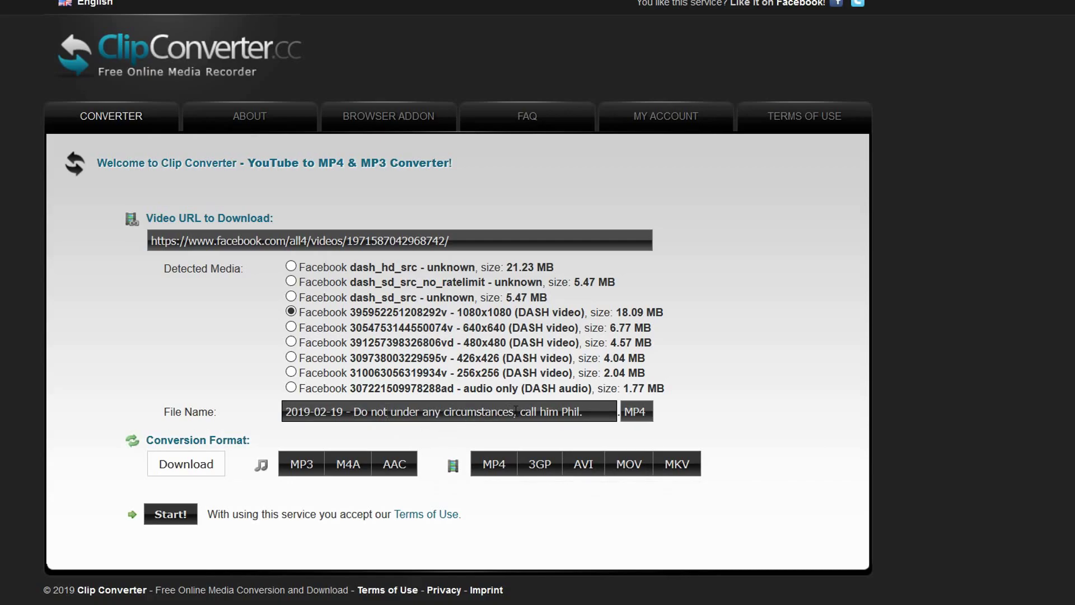
key(BackSpace)
click(170, 515)
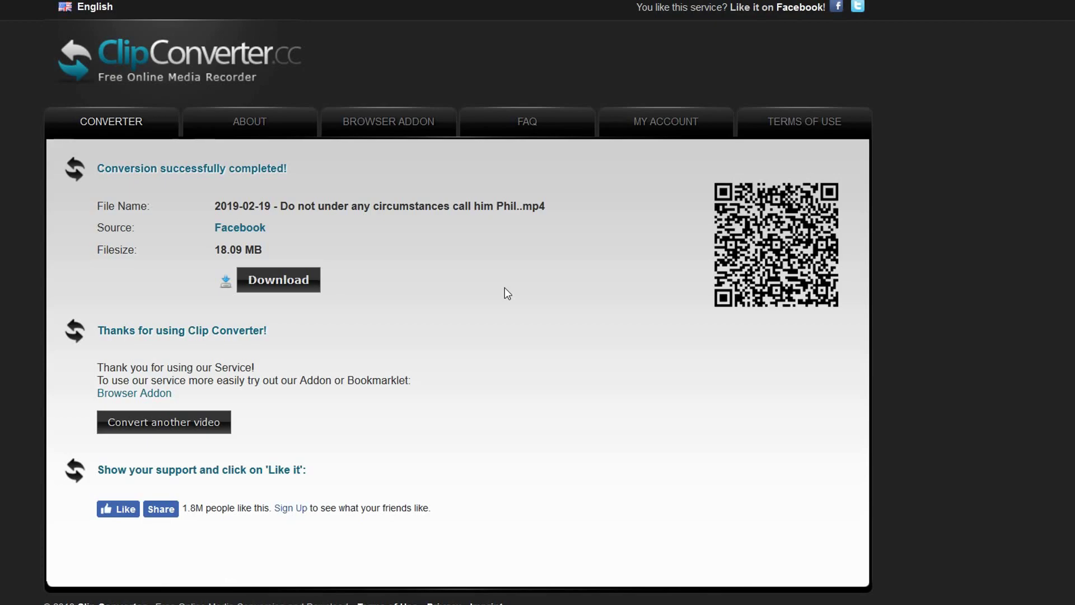
- Save the 18.09 MB MP4 and open it from Firefox's Downloads list in Movies & TV
click(287, 286)
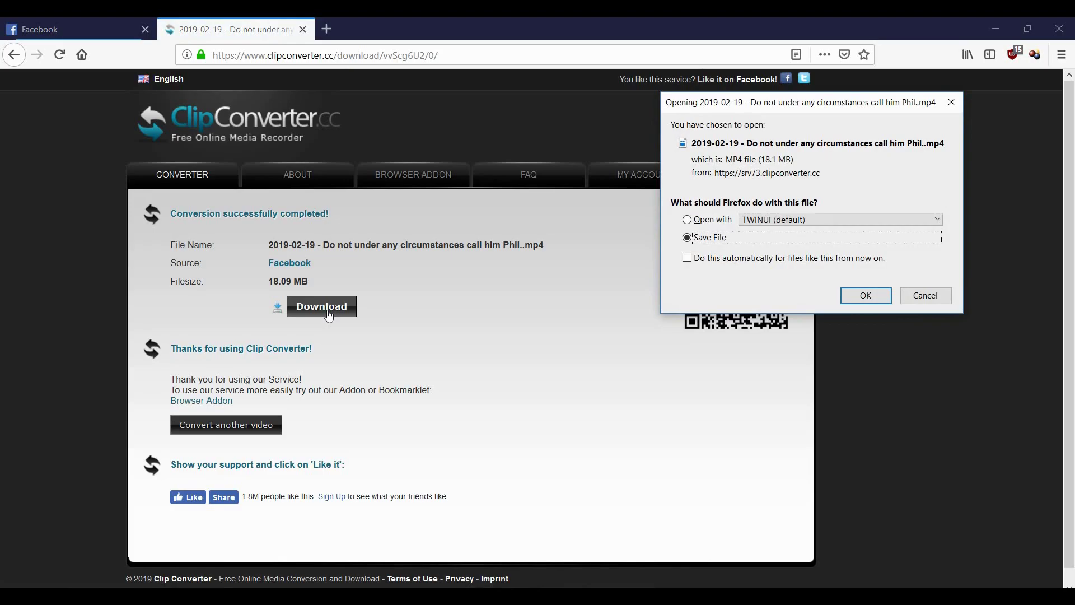
drag(818, 101, 696, 115)
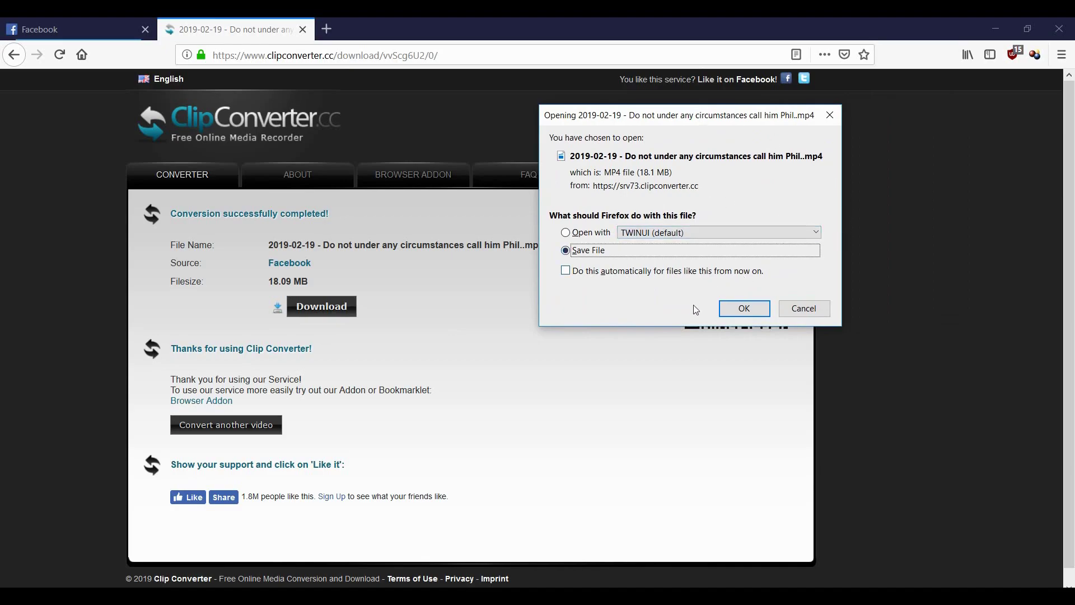
click(744, 309)
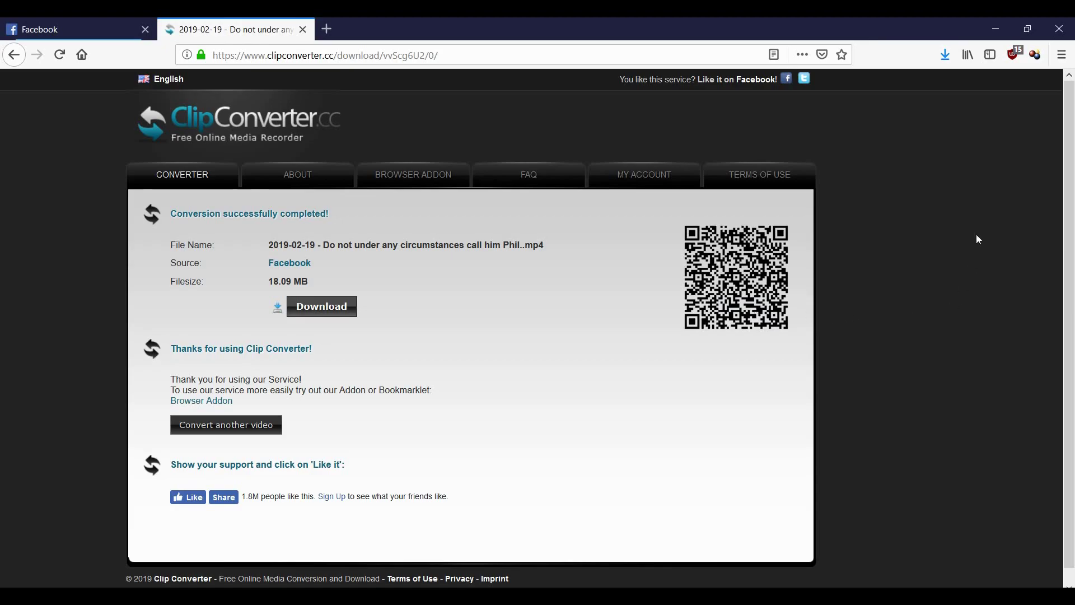
click(943, 57)
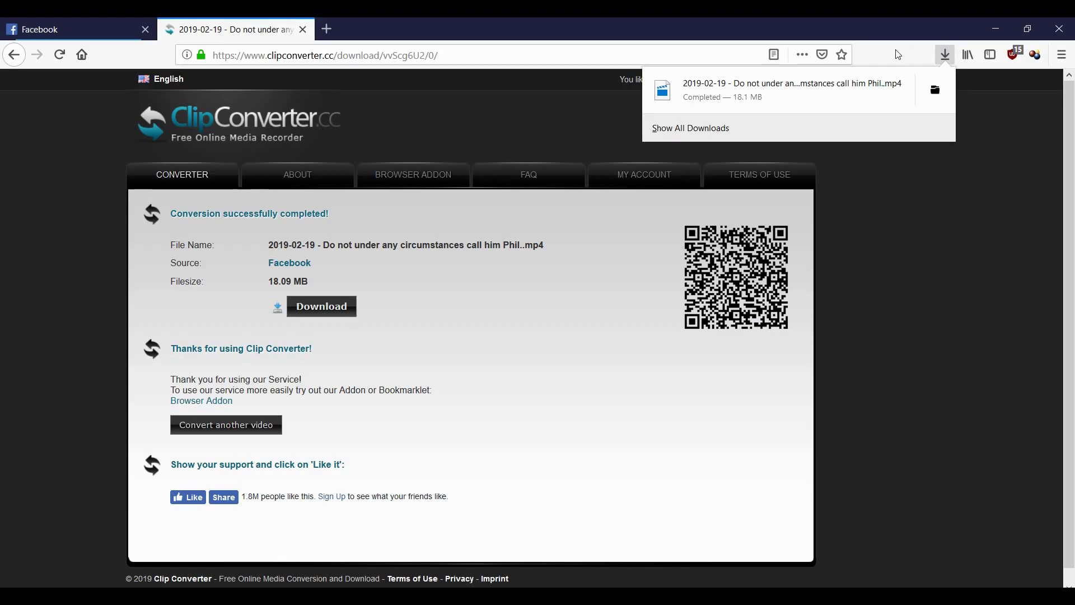
click(782, 85)
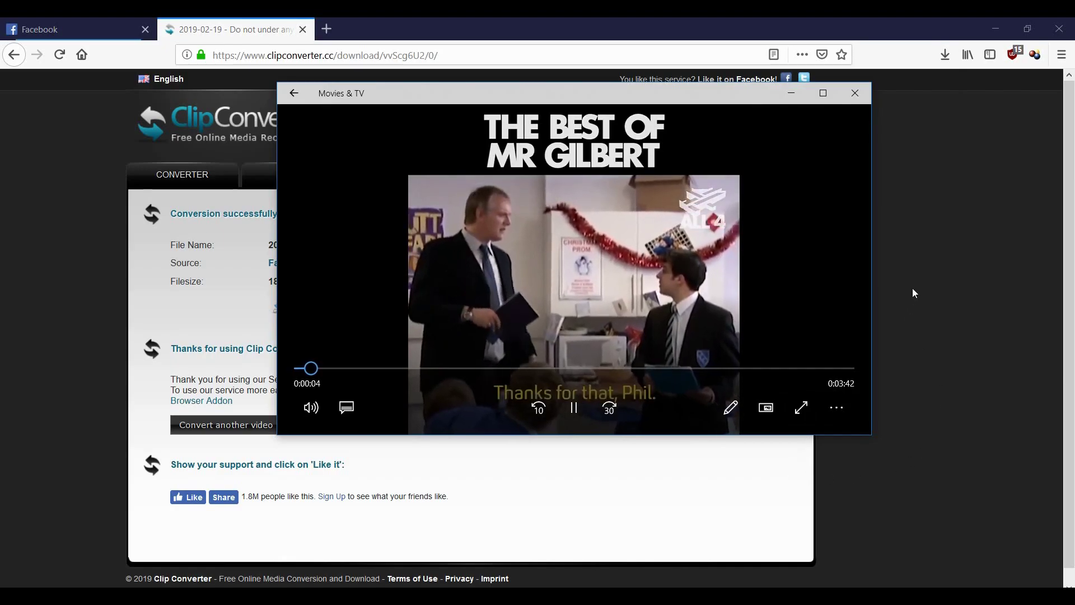
- Check the clip's volume level, reposition the Movies & TV window, and close the player
click(312, 407)
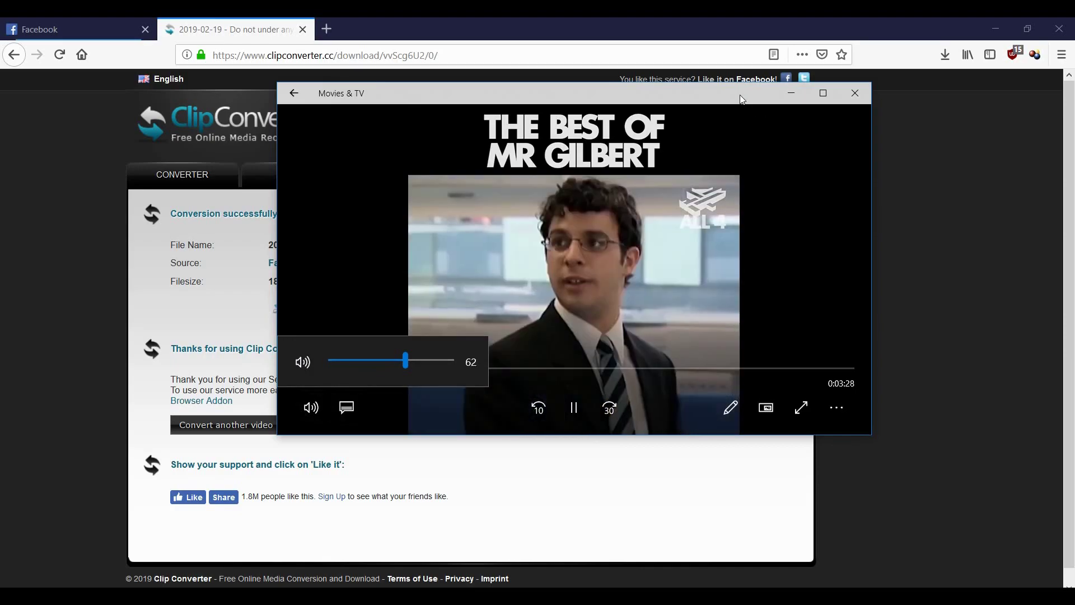
drag(740, 96, 778, 187)
drag(829, 148, 735, 135)
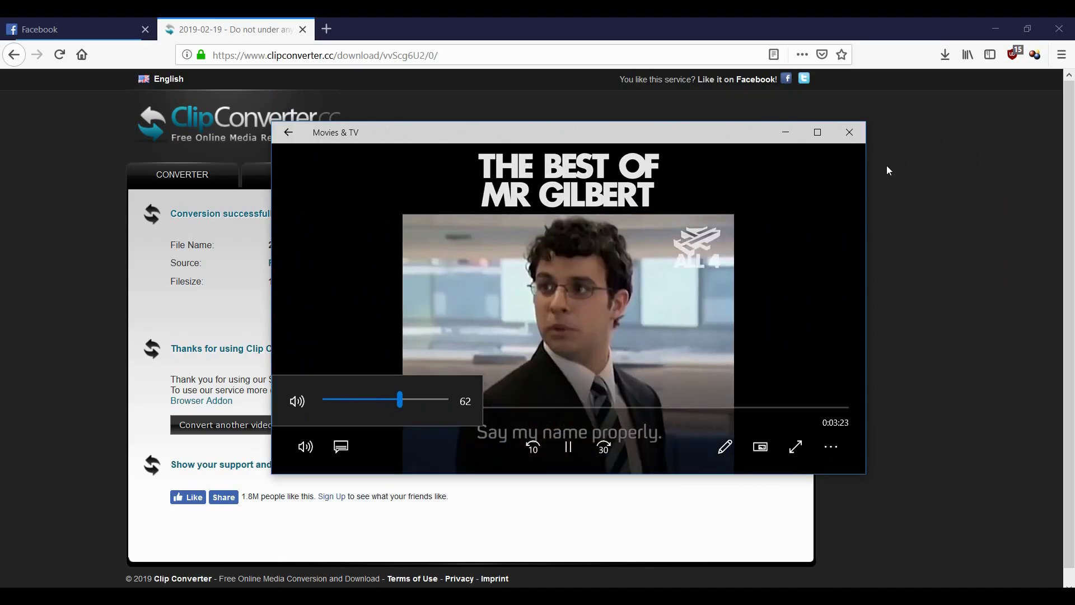
click(850, 133)
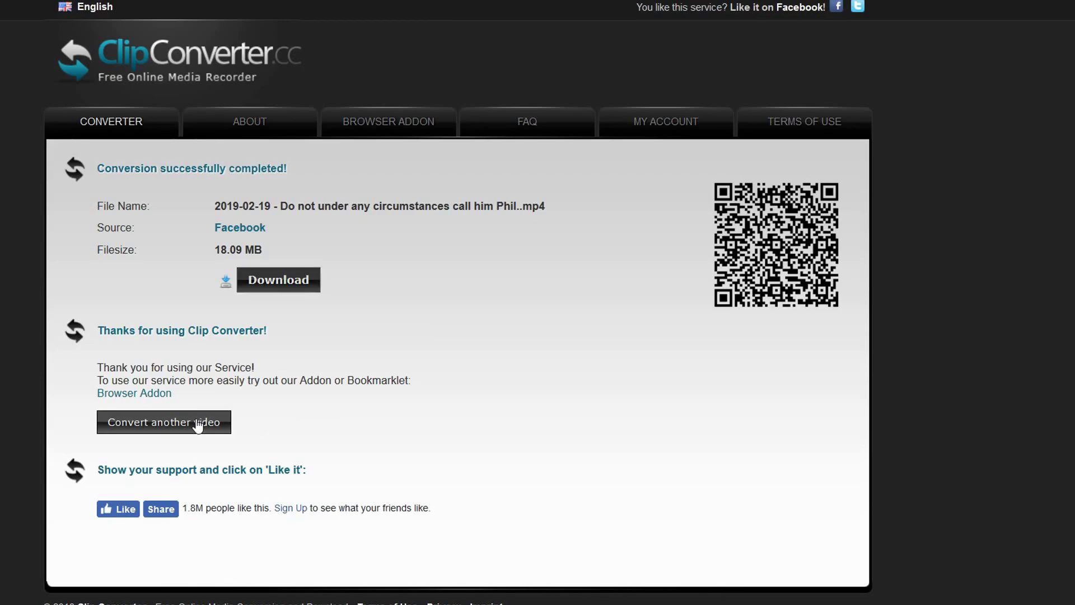
- Re-convert the pasted Facebook URL, keeping the default 21.23 MB dash_hd_src stream
click(197, 422)
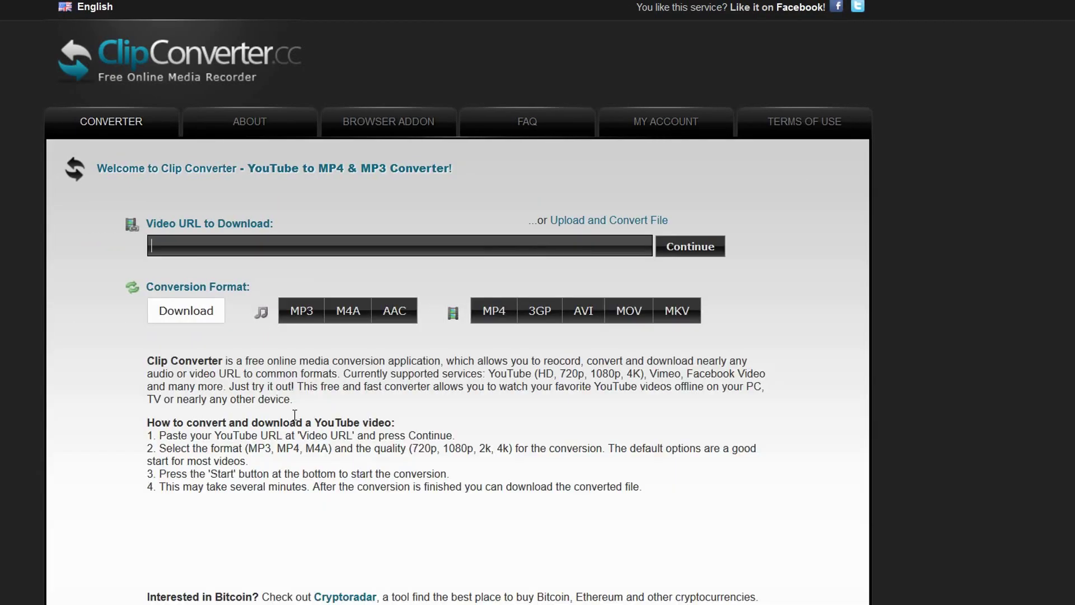
click(496, 245)
right_click(497, 245)
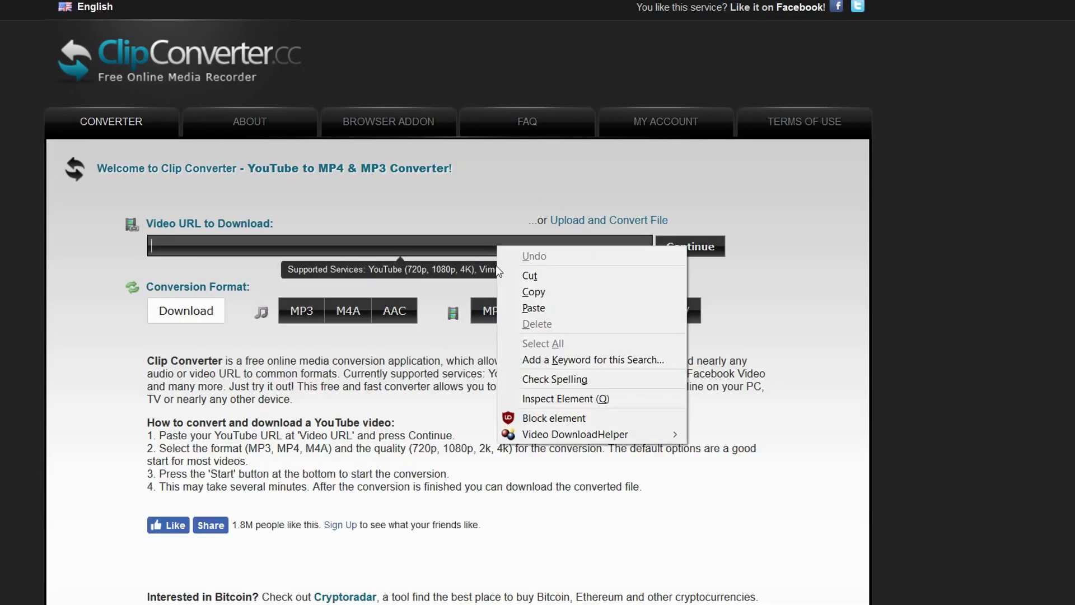
click(561, 308)
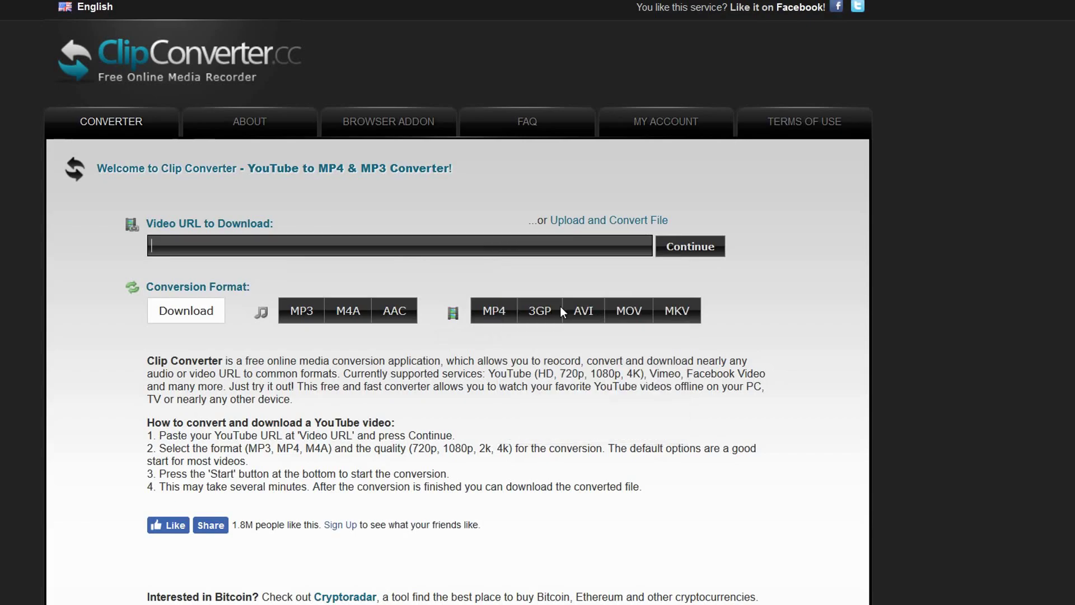
click(690, 247)
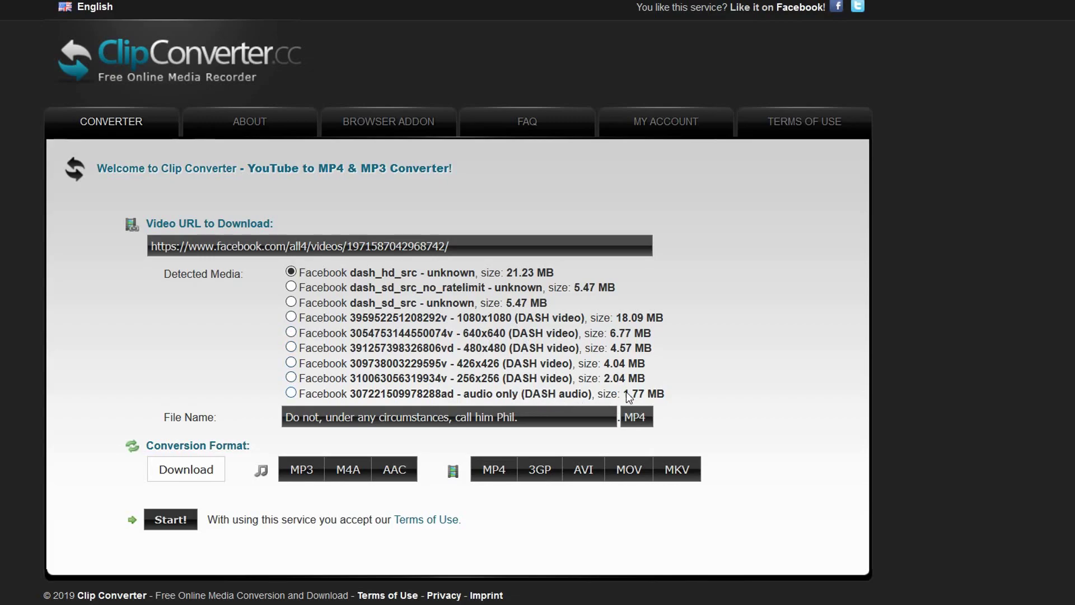
click(164, 524)
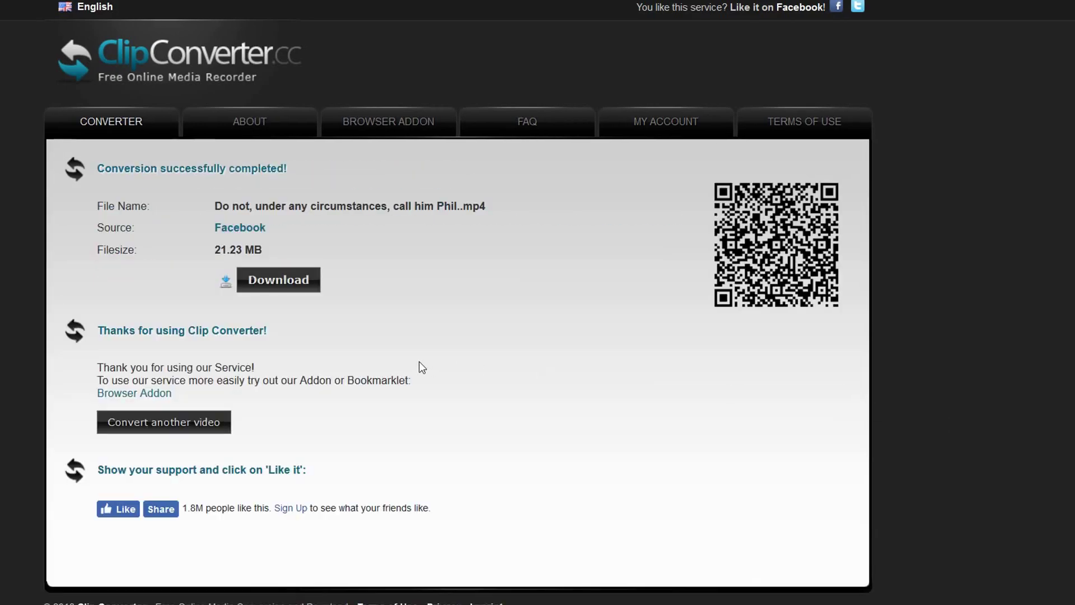
- Save the 21.23 MB MP4 to disk and open it from the Downloads list
click(296, 292)
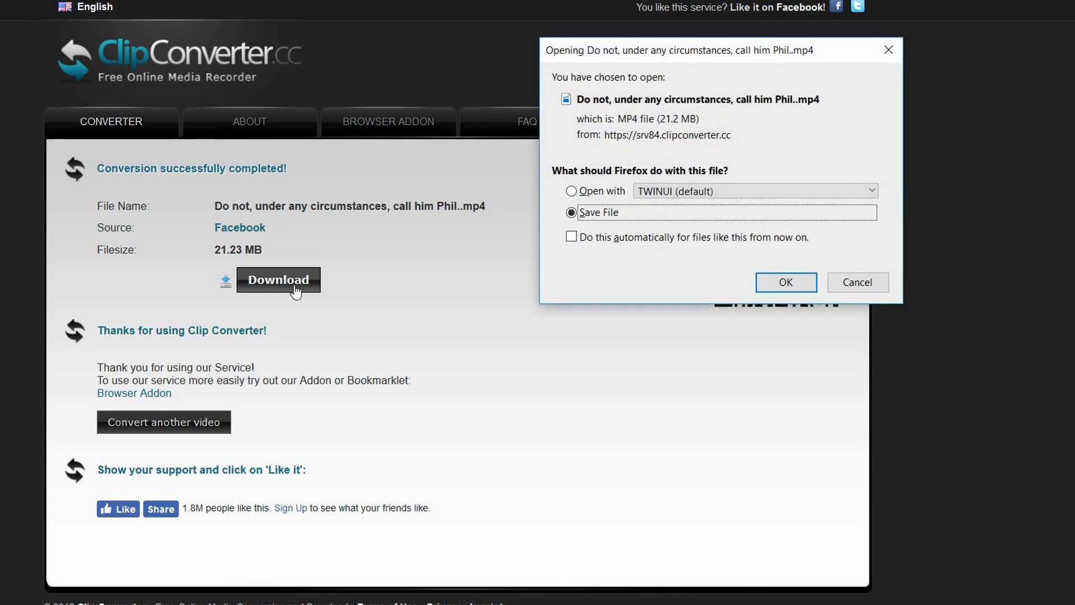
click(786, 283)
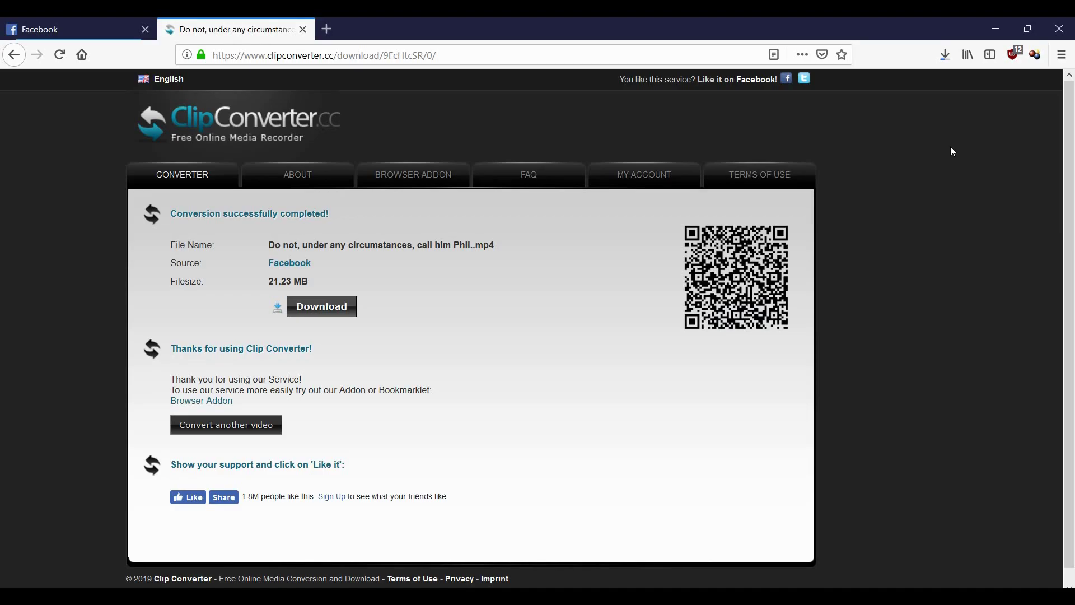
click(945, 56)
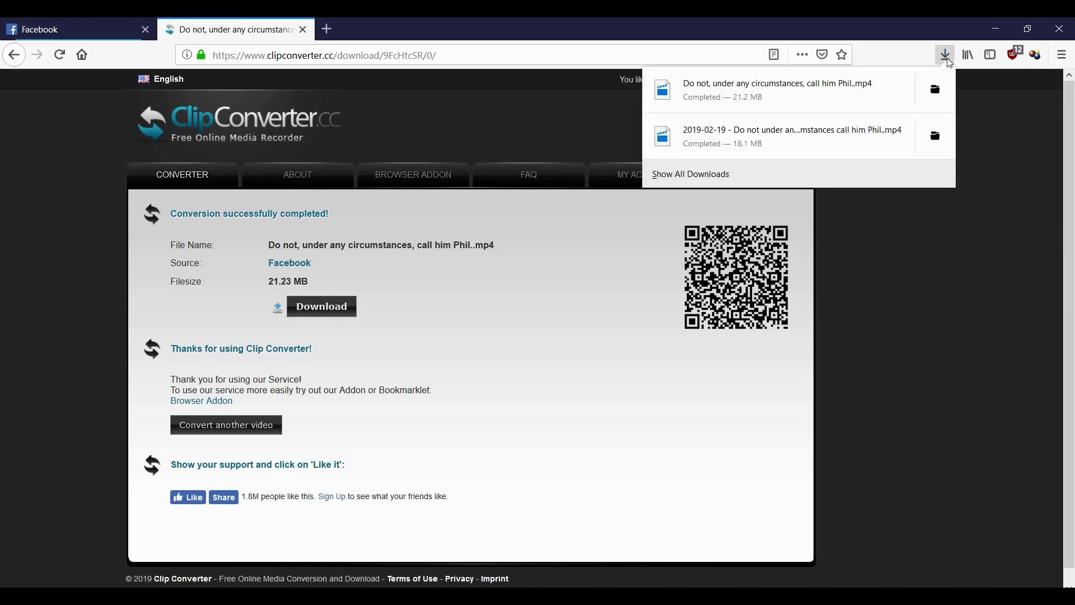
click(799, 92)
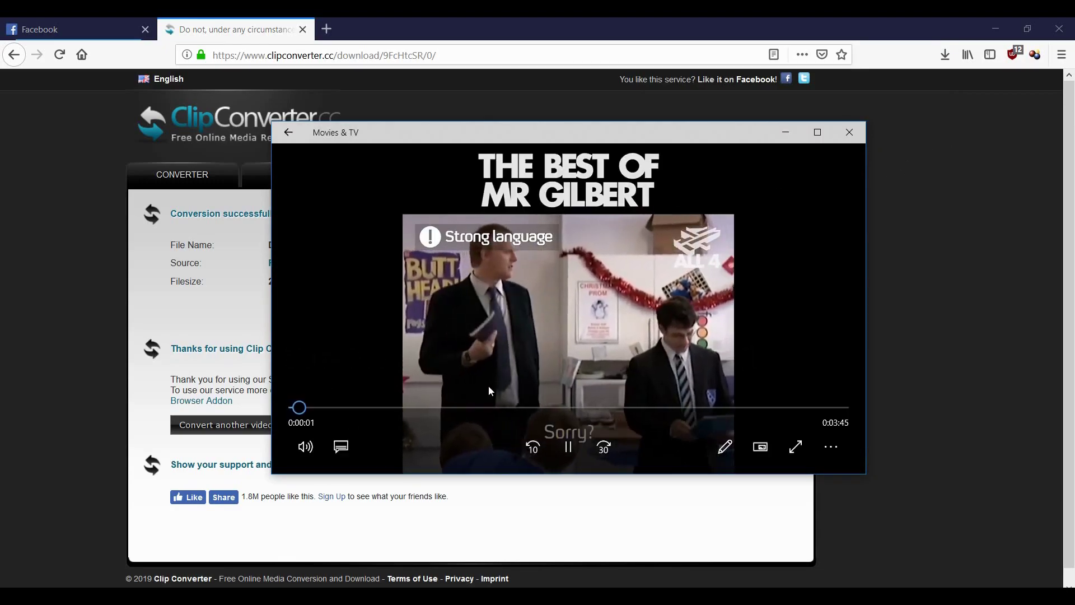
- Lower the clip's playback volume to 3, then mute it
click(305, 446)
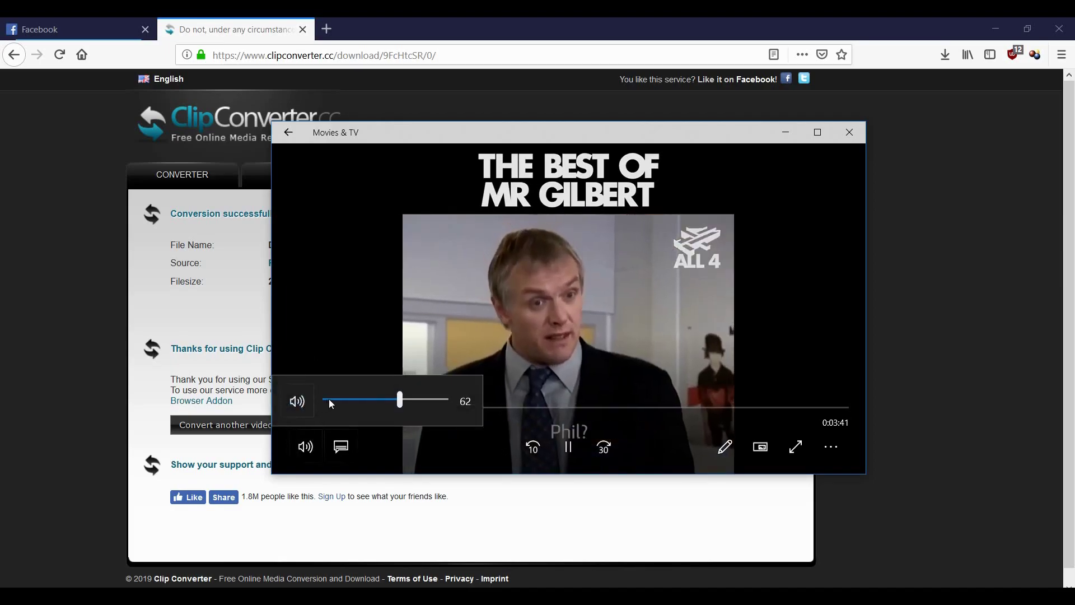
click(328, 399)
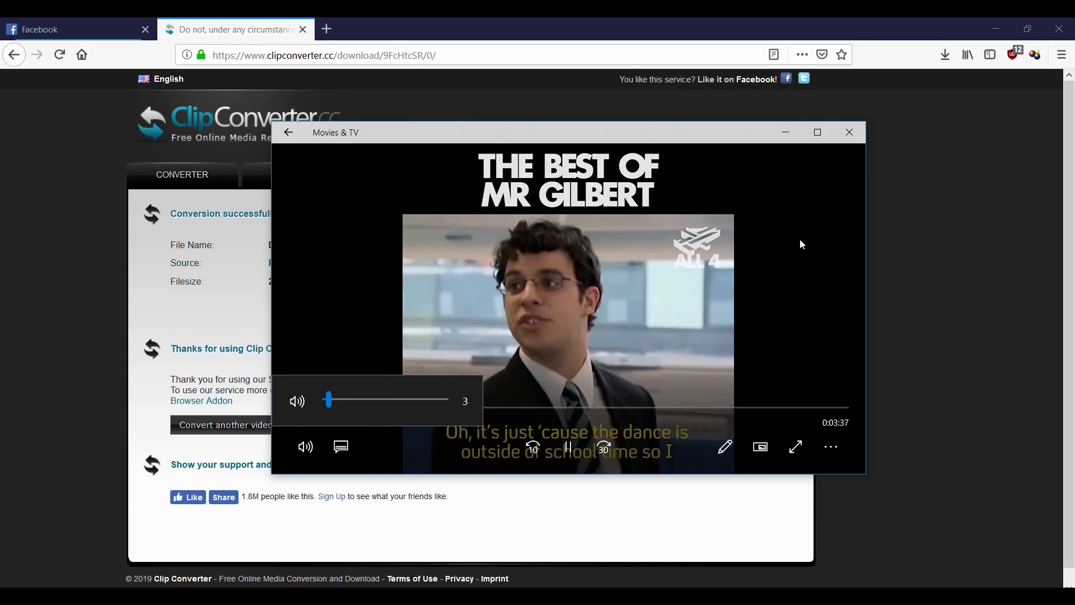
click(296, 401)
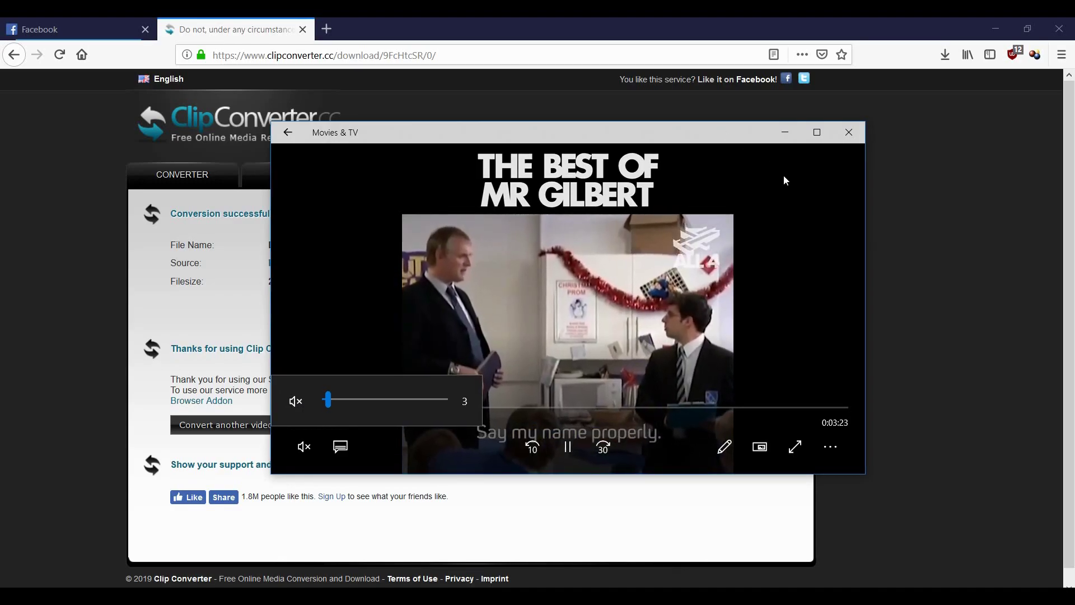
- Close Movies & TV and begin another ClipConverter conversion
drag(739, 137, 734, 144)
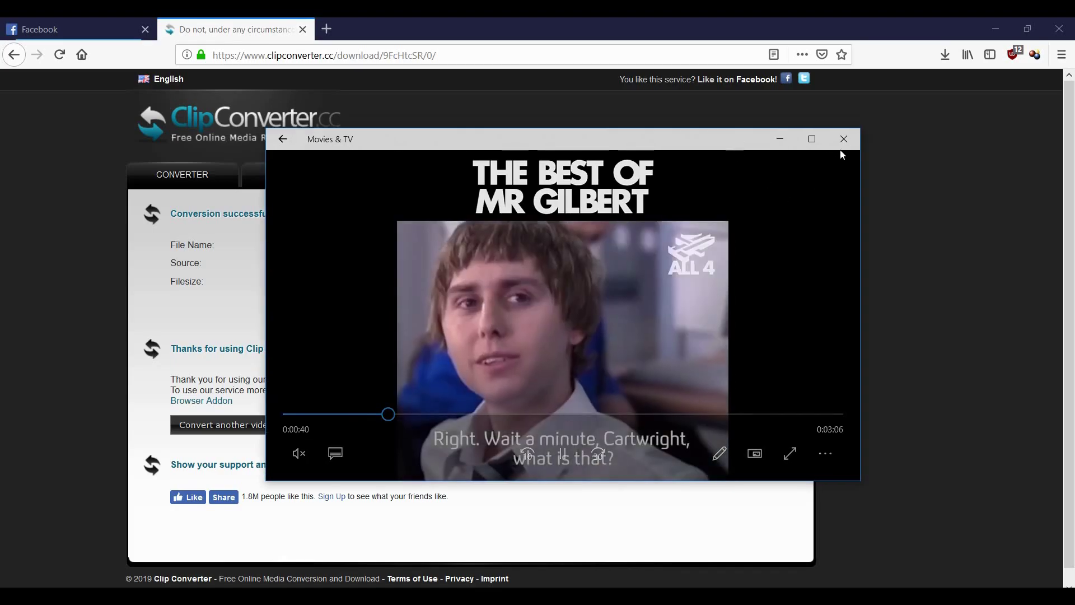
click(841, 147)
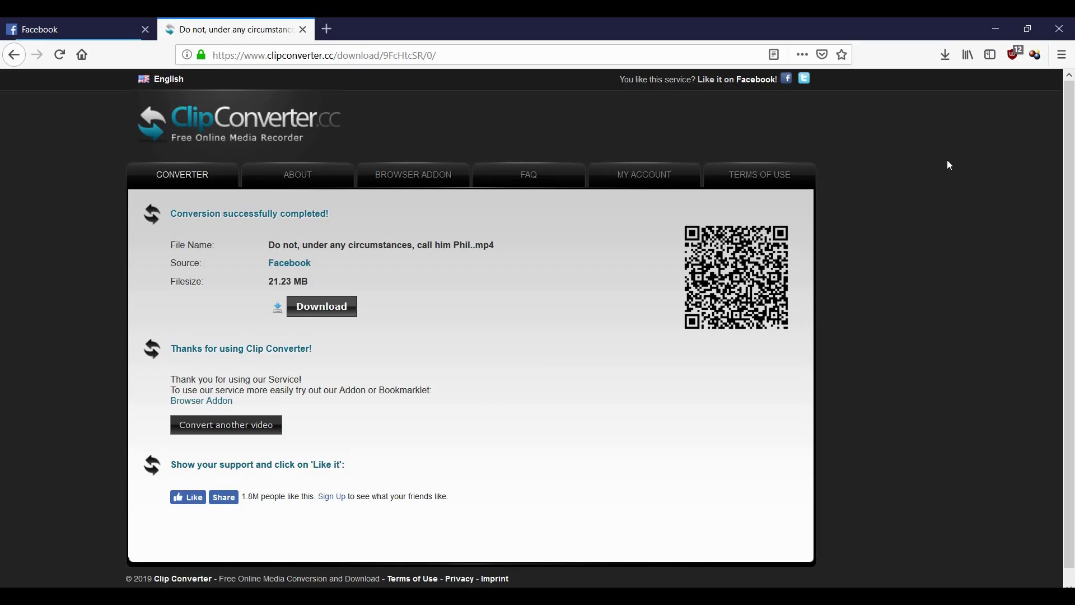
click(268, 427)
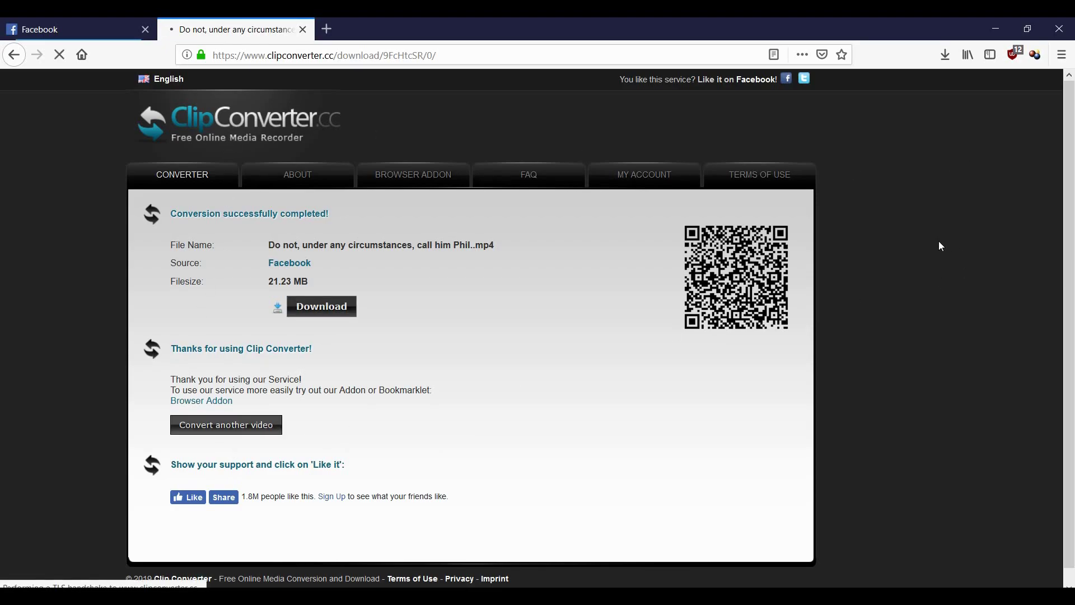